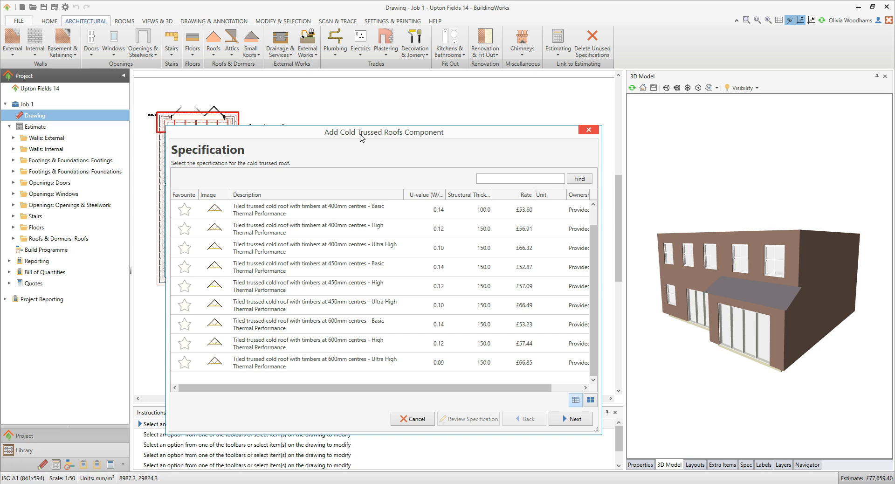
- Specify timbers at 400mm centres with High Thermal Performance, and the plain tile group clay plain tiles with standard hips and cut valleys
click(339, 231)
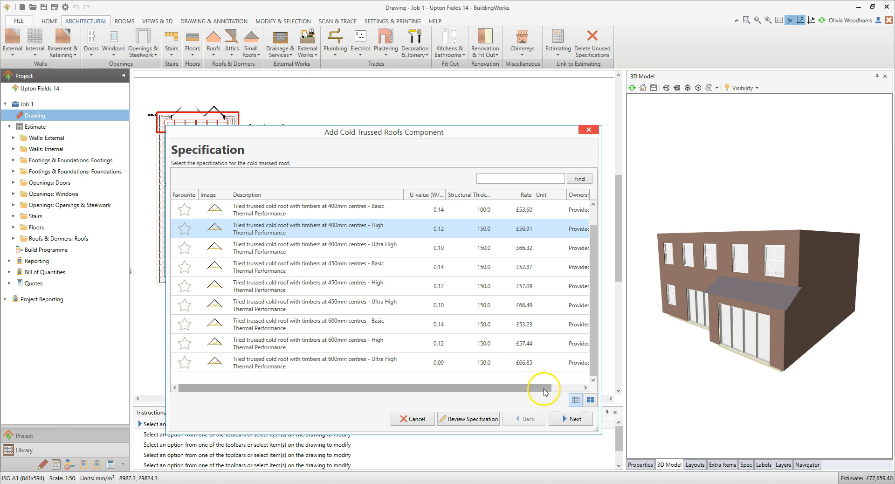
click(572, 419)
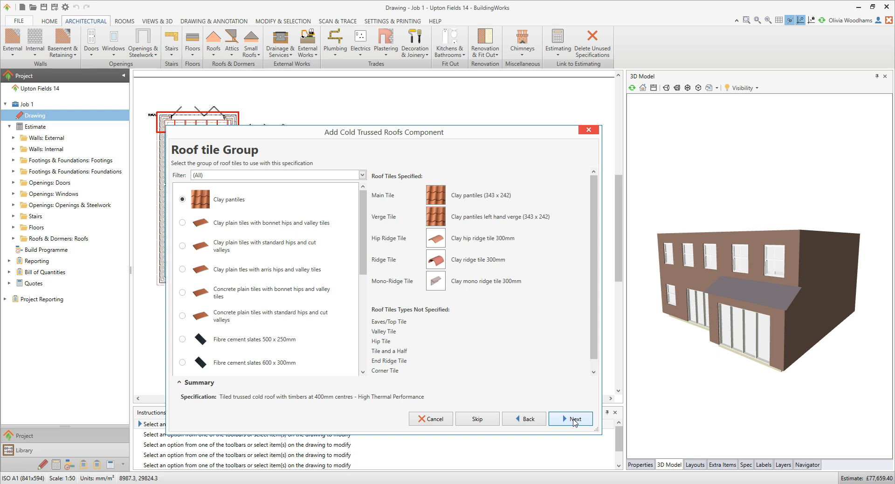
click(363, 175)
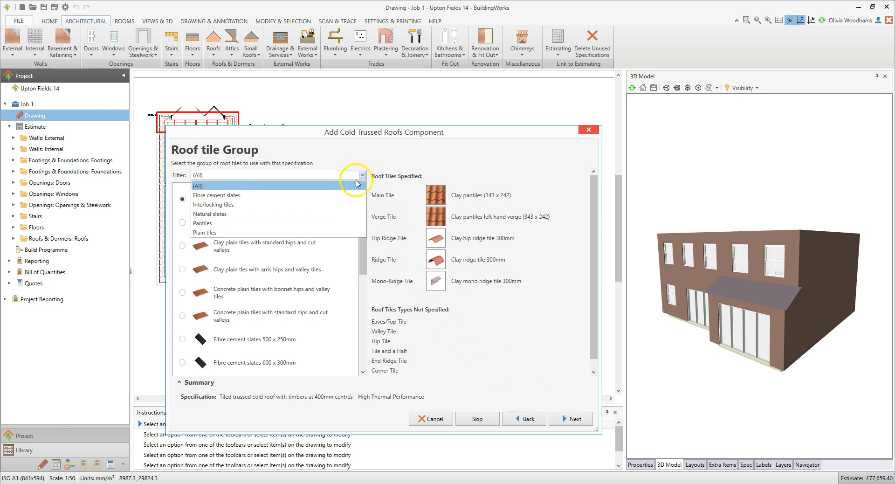
click(299, 233)
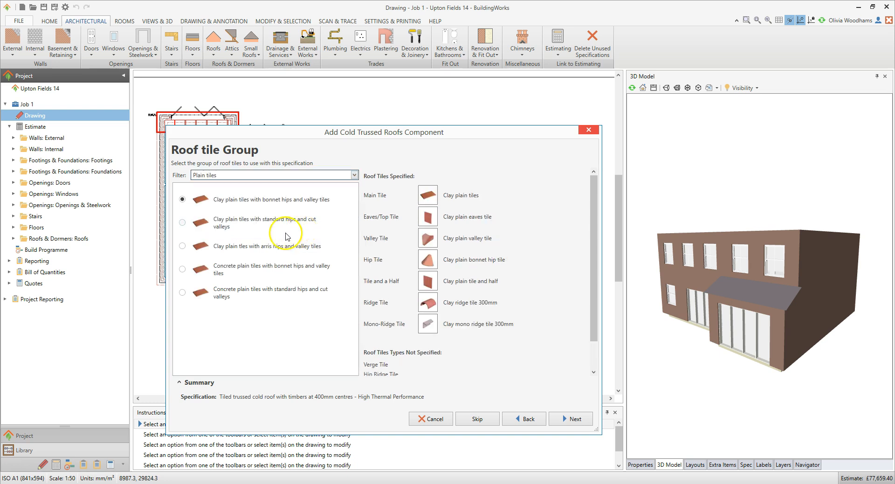
click(235, 226)
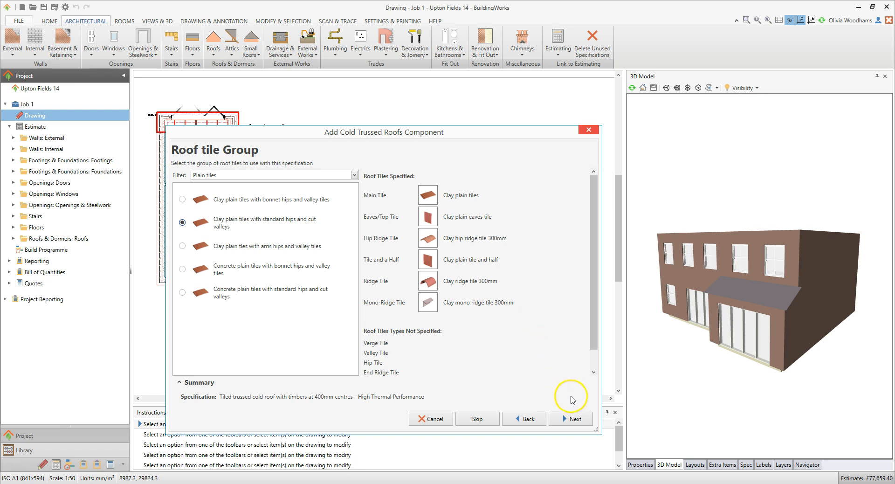
click(581, 422)
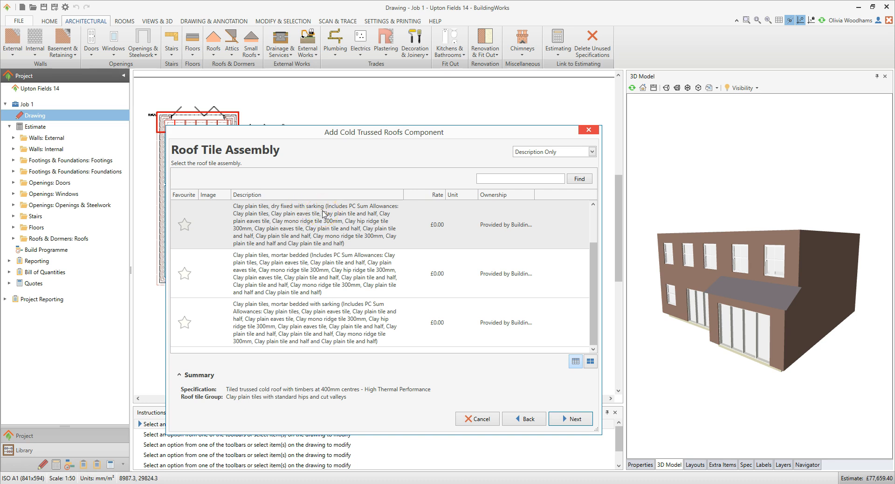
- Choose the mortar bedded clay plain tile assembly without sarking and accept the Apex roof type
click(332, 269)
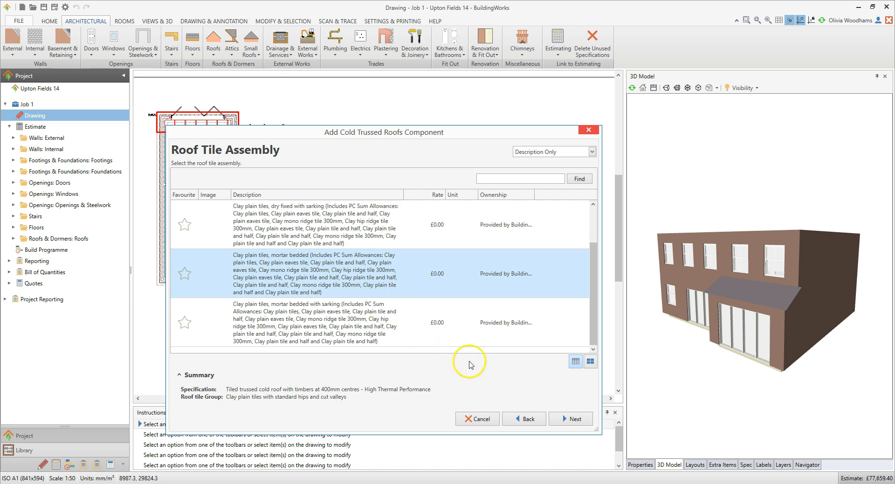
click(576, 419)
click(576, 420)
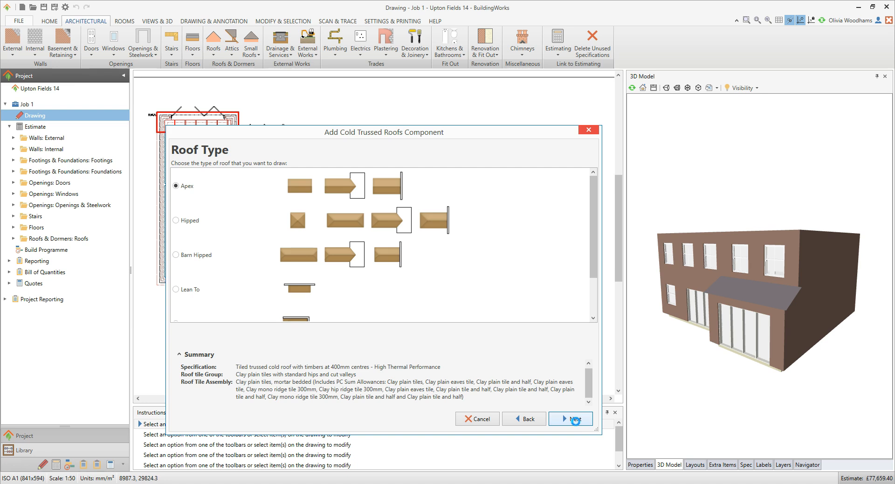
click(576, 421)
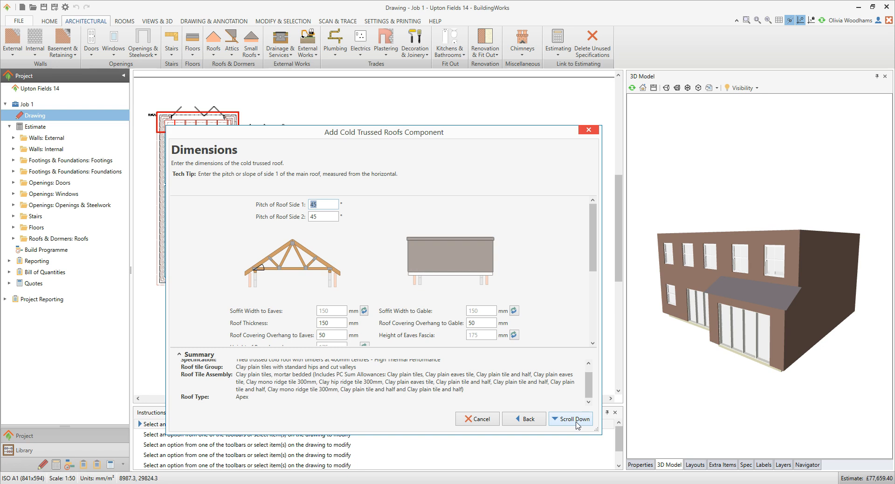
- Swap the eaves soffit board for the non a/c 2400 x 4.5 x 225mm board and accept the remaining roof dimensions
key(Tab)
key(Tab)
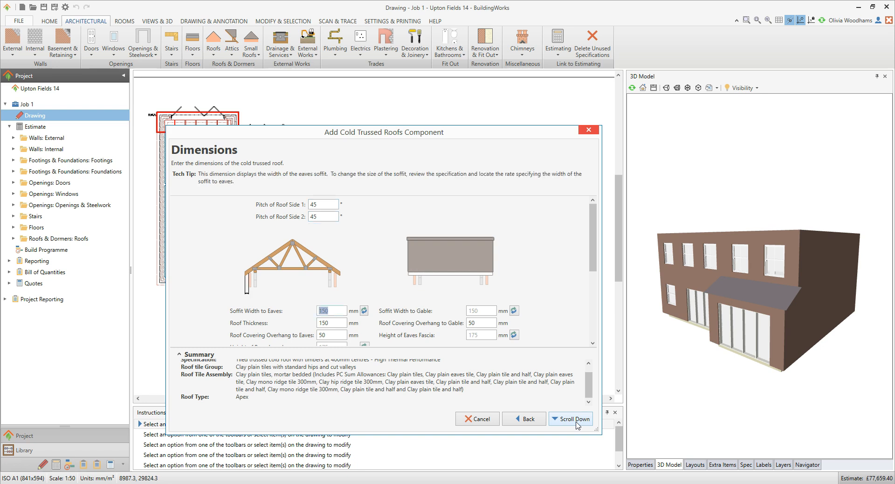
drag(599, 250, 600, 282)
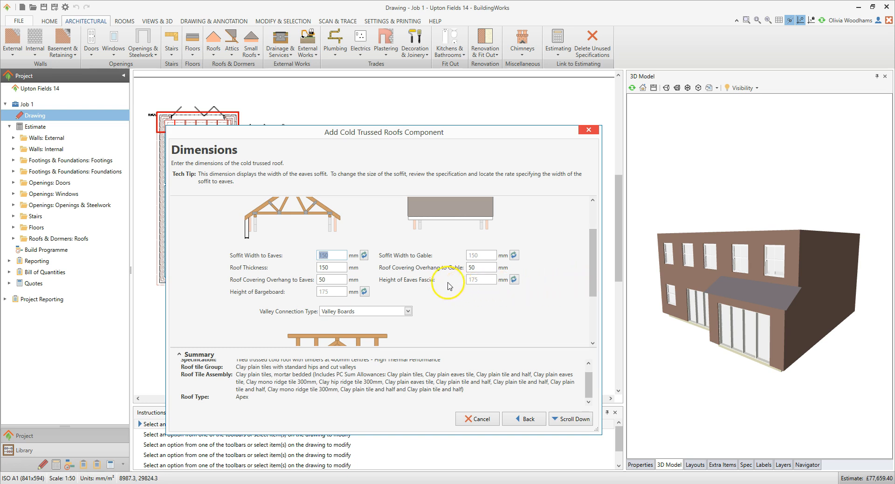
click(365, 256)
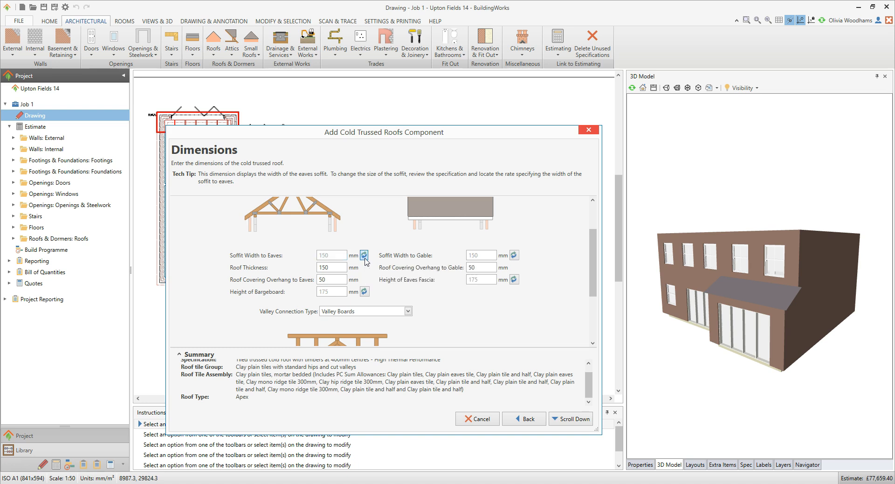
click(542, 266)
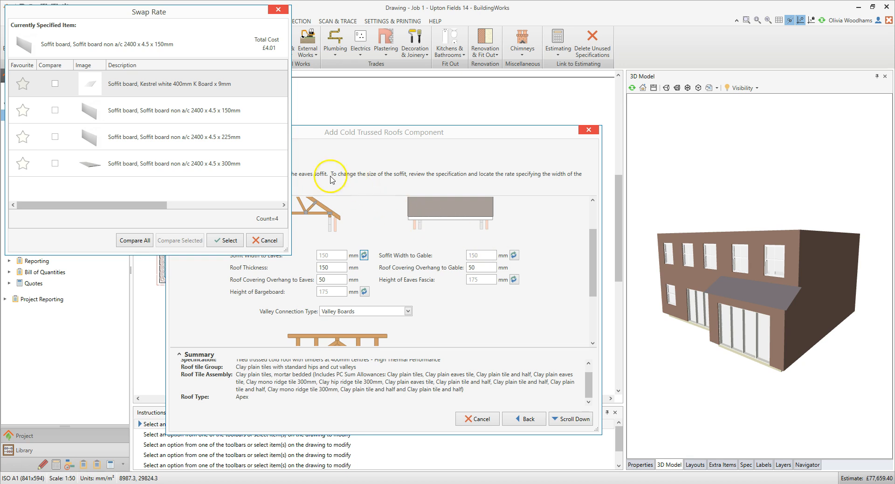
click(253, 145)
click(233, 239)
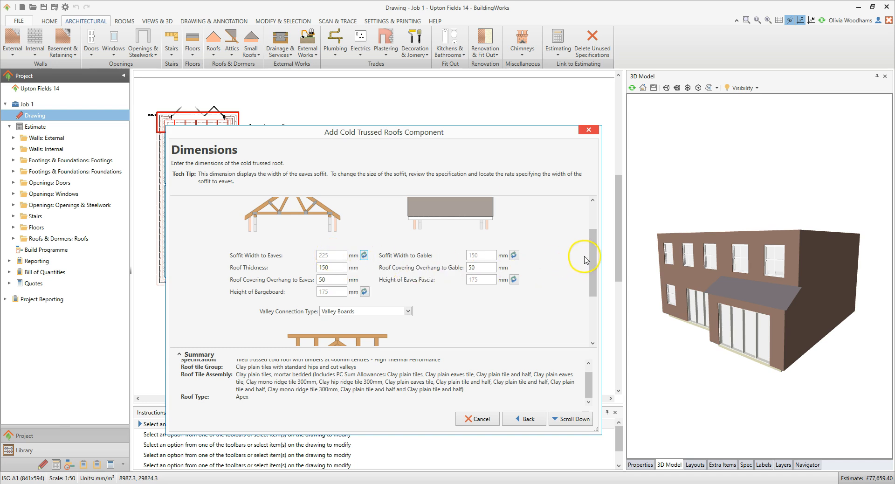
drag(592, 252, 591, 297)
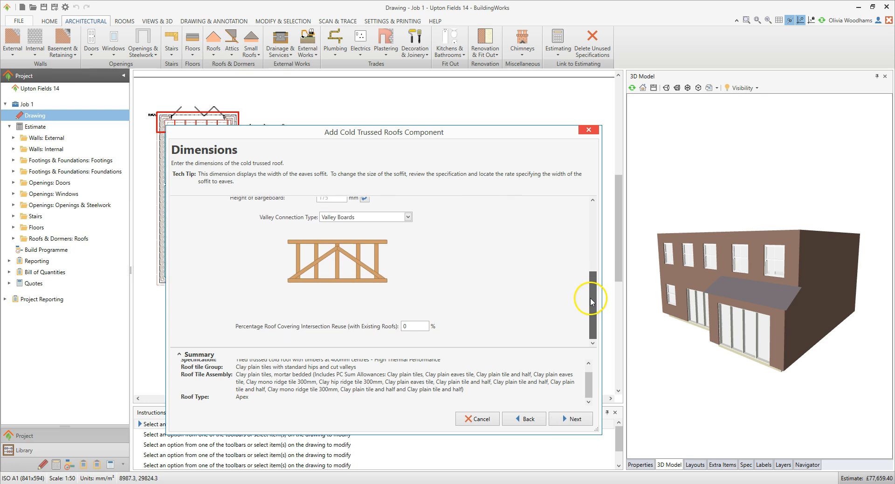
click(581, 418)
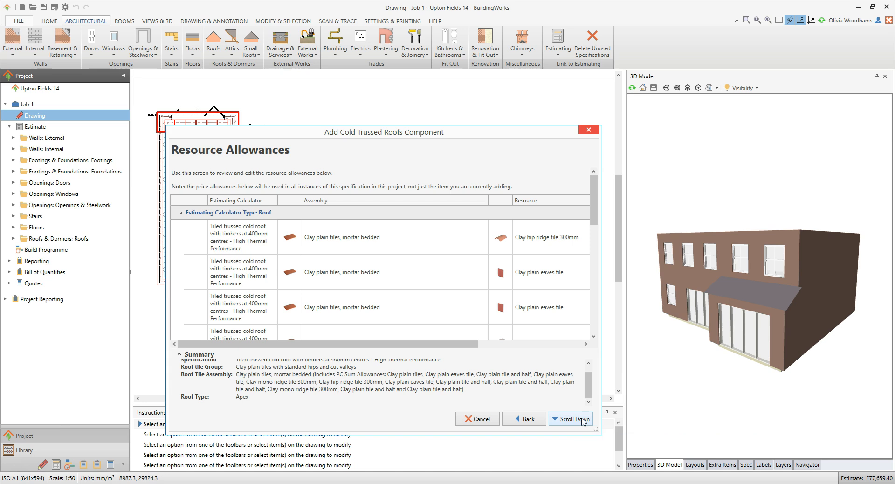
- Review the resource allowance prices for the tiles and trusses, and finish specifying the roof
drag(430, 347, 555, 346)
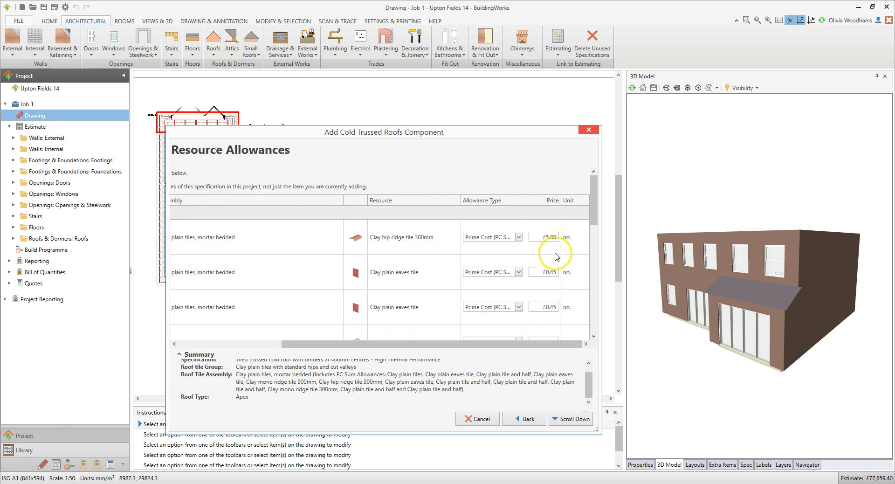
drag(595, 224, 589, 329)
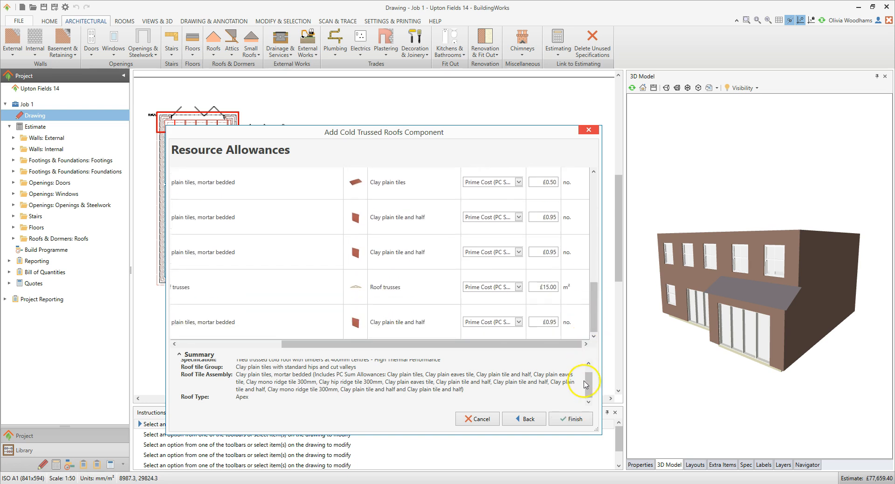
click(576, 420)
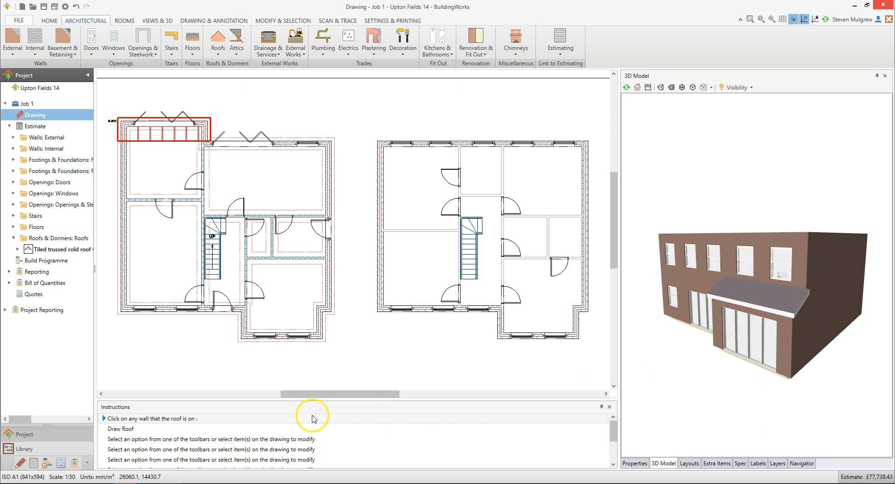
- Draw the apex roof over the right-hand floor plan, its width along the right wall and its length to the upper-left outer corner
click(231, 419)
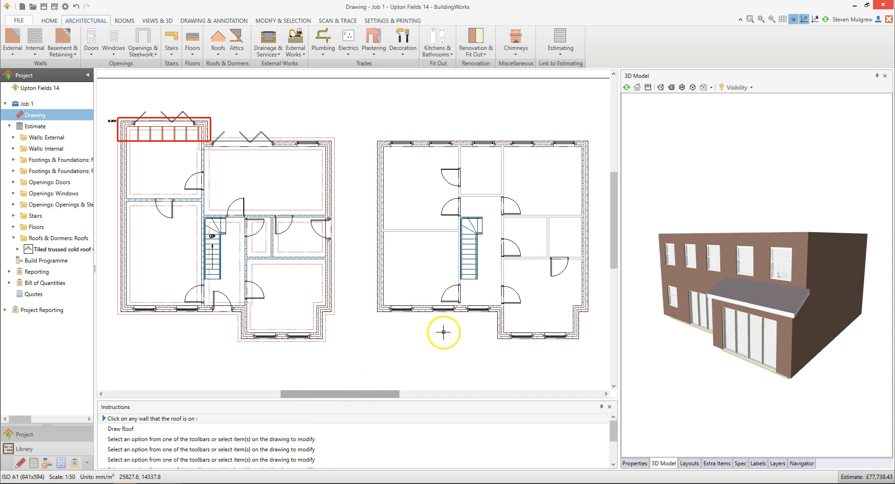
click(545, 146)
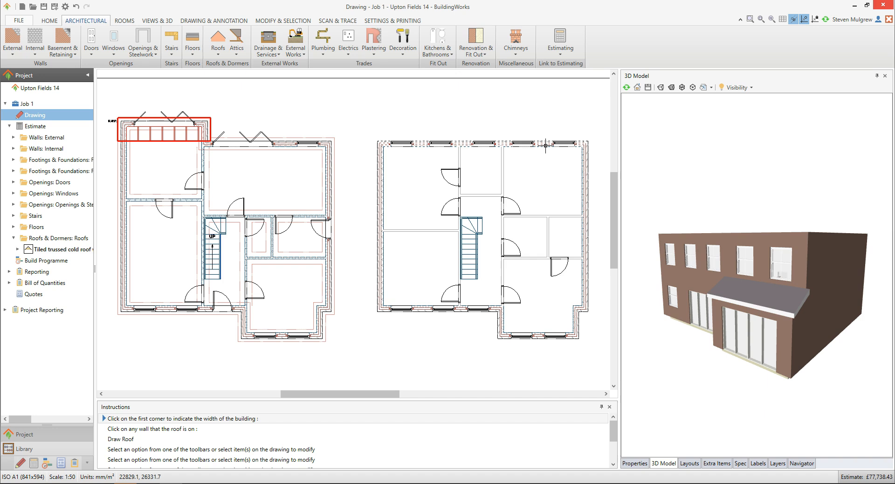
scroll(589, 140, up, 2)
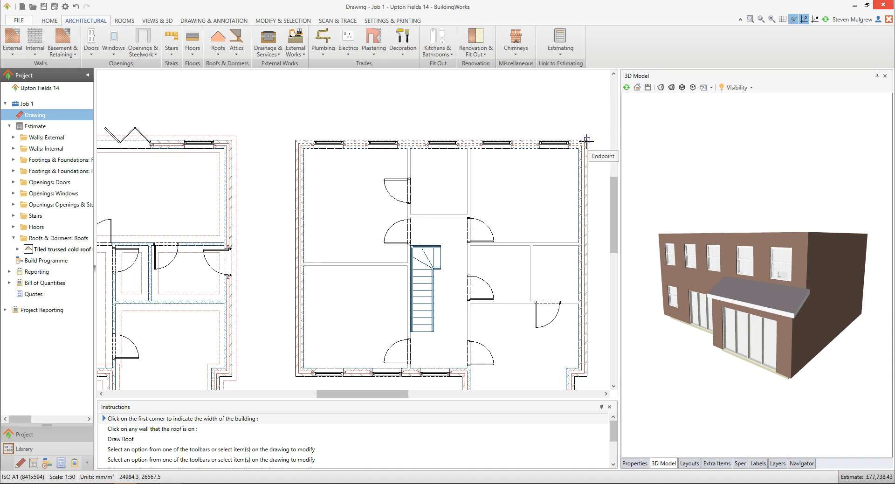
click(586, 141)
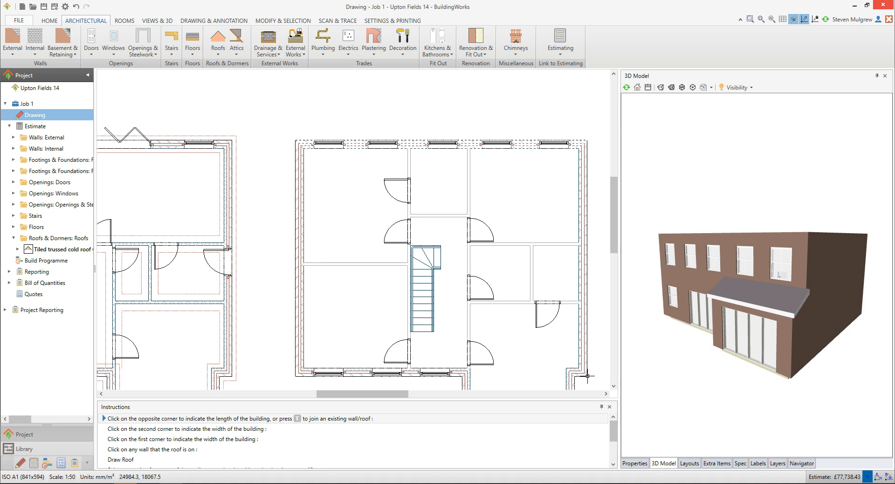
click(586, 375)
click(293, 140)
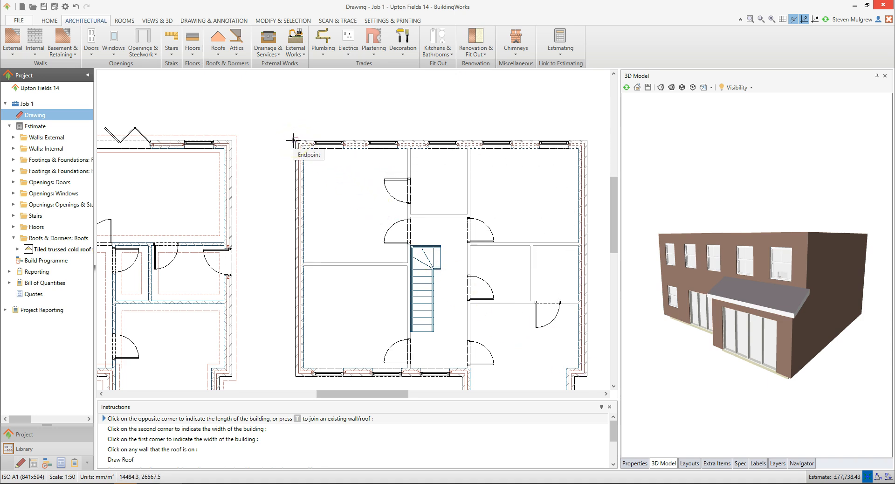
click(292, 140)
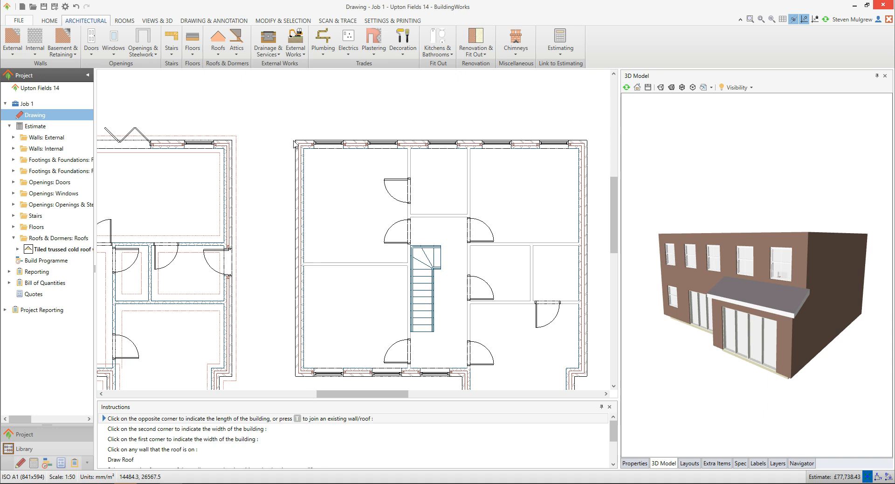
click(284, 132)
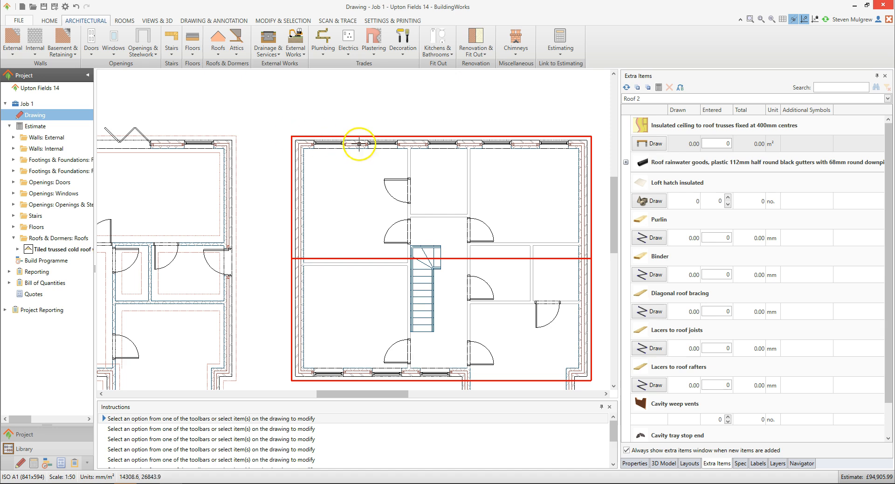
- Draw the insulated ceiling to roof trusses through the upper-left, upper-right and lower-right inner wall corners of the roofed plan
click(656, 147)
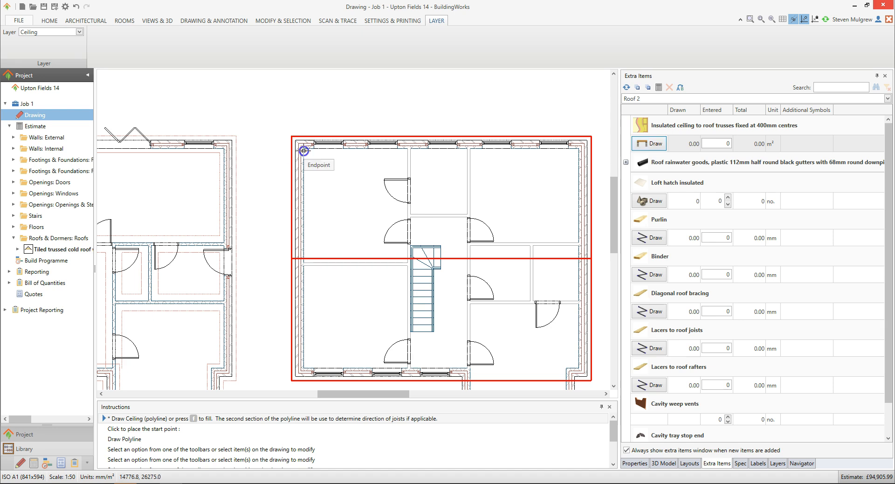
click(303, 151)
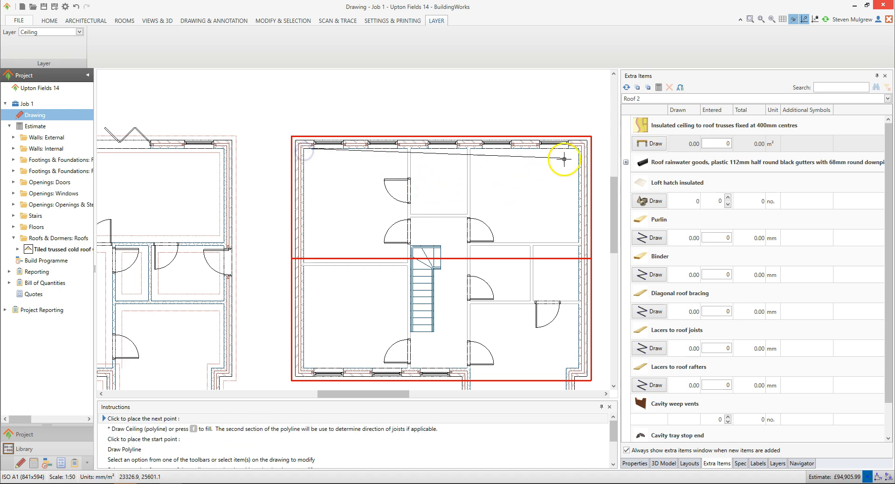
click(578, 149)
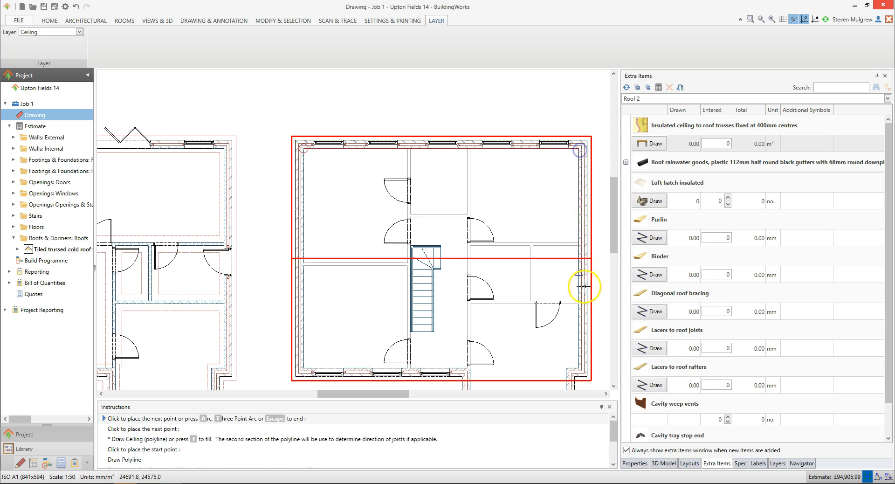
click(578, 367)
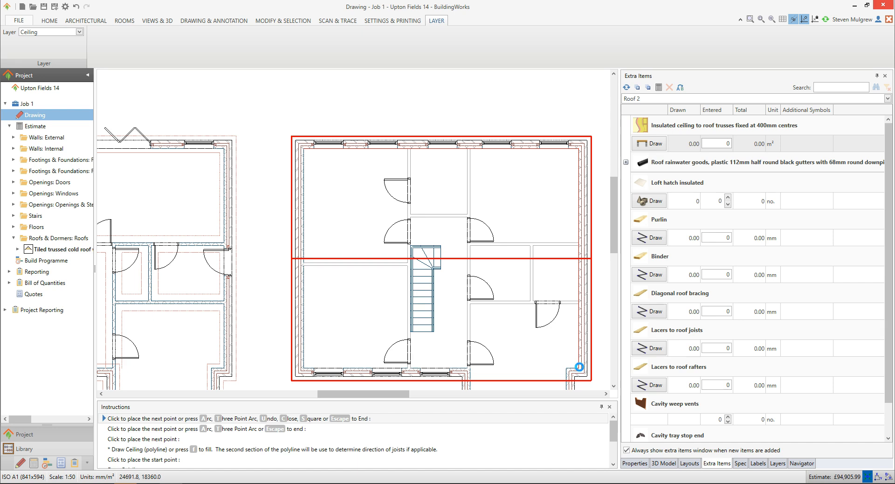
double_click(579, 367)
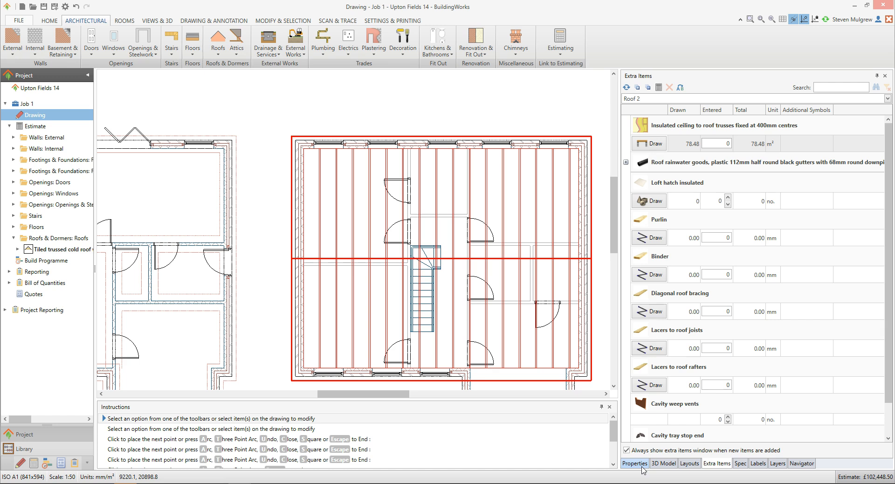
- Draw a lacer to roof rafters across the lower roof slope at mid-slope height, from the left inner wall face to the right one
click(655, 389)
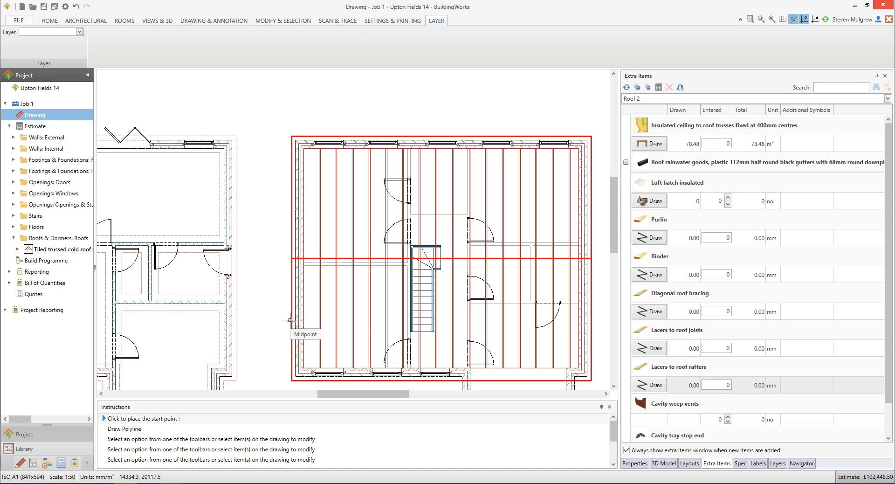
scroll(290, 320, up, 2)
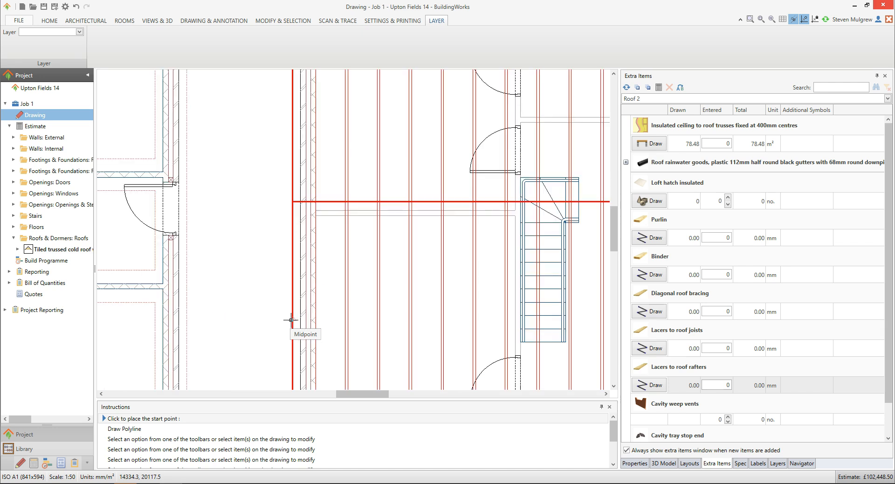
click(294, 320)
click(310, 320)
click(316, 320)
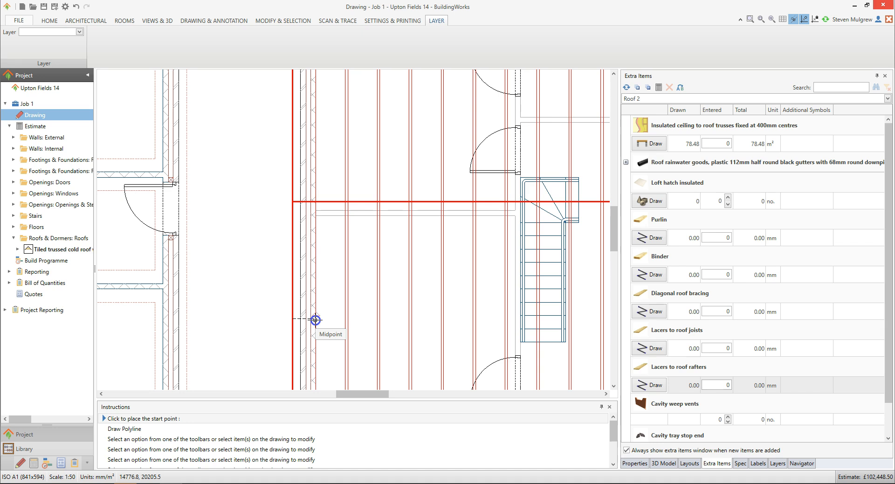
click(316, 320)
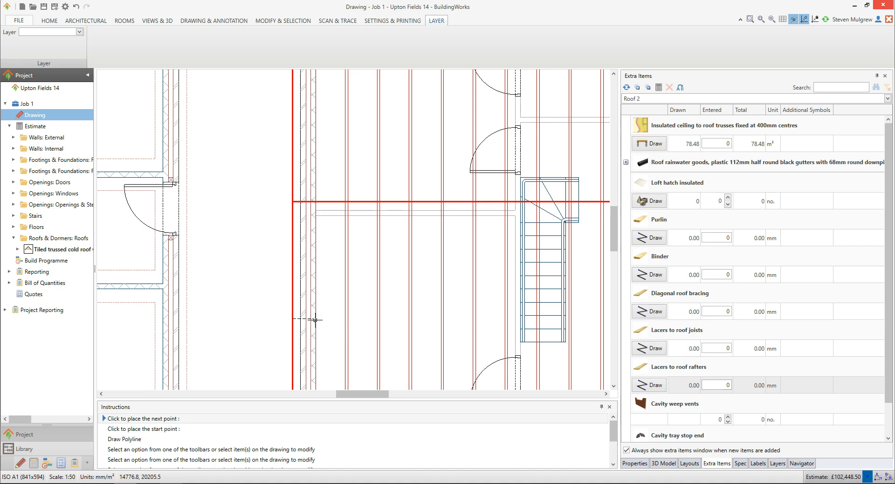
middle_drag(578, 305, 218, 306)
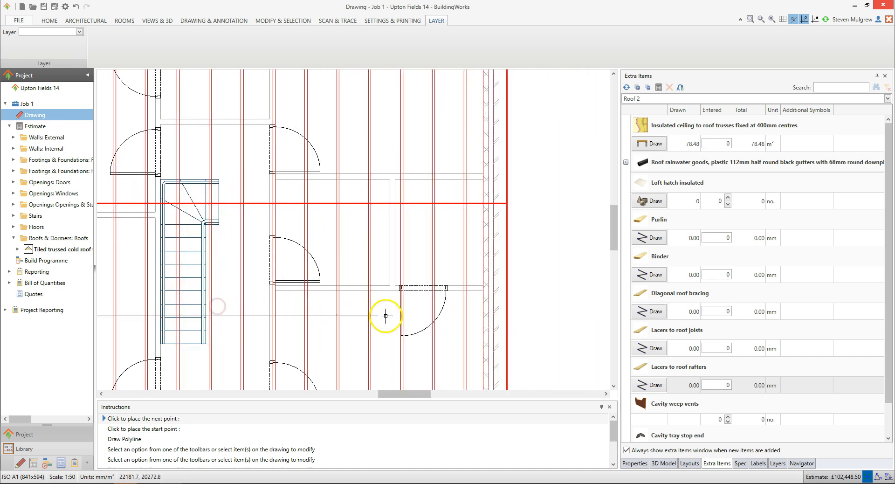
click(484, 317)
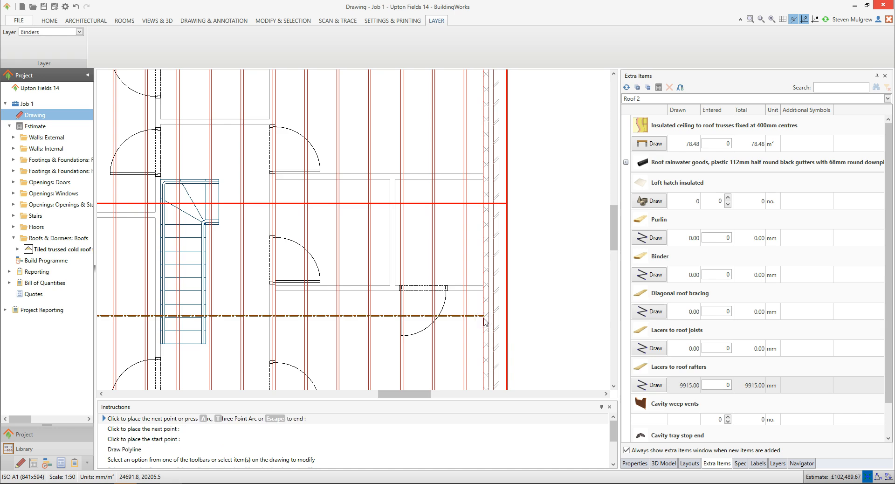
key(Escape)
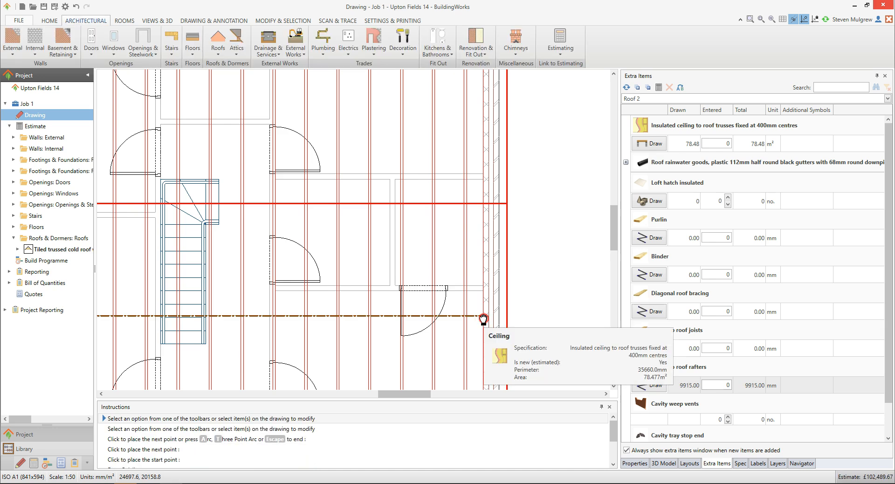
- Draw a second lacer to roof rafters across the upper roof slope, aligned with its midpoint, between the left and right inner wall faces
key(Return)
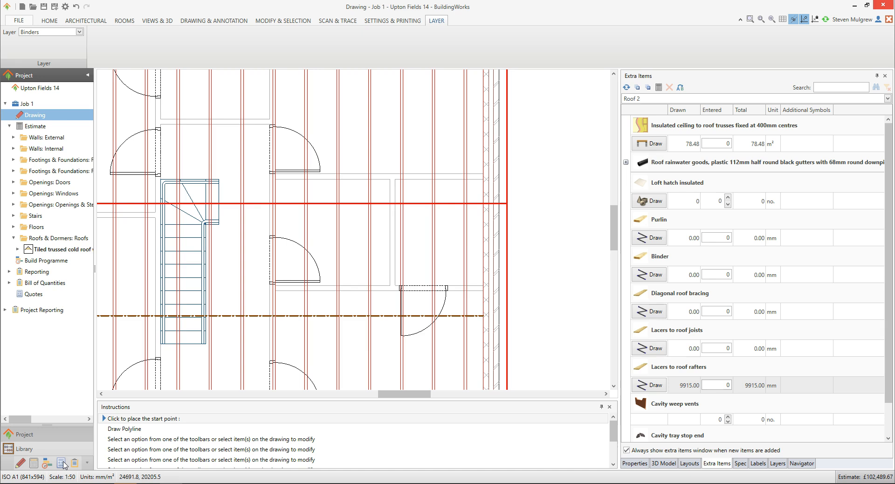
scroll(536, 284, down, 5)
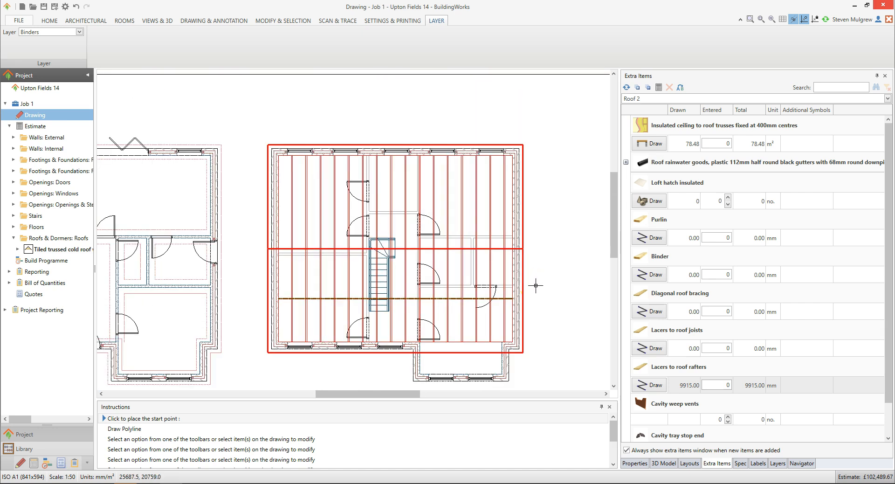
scroll(273, 198, up, 2)
scroll(273, 197, up, 2)
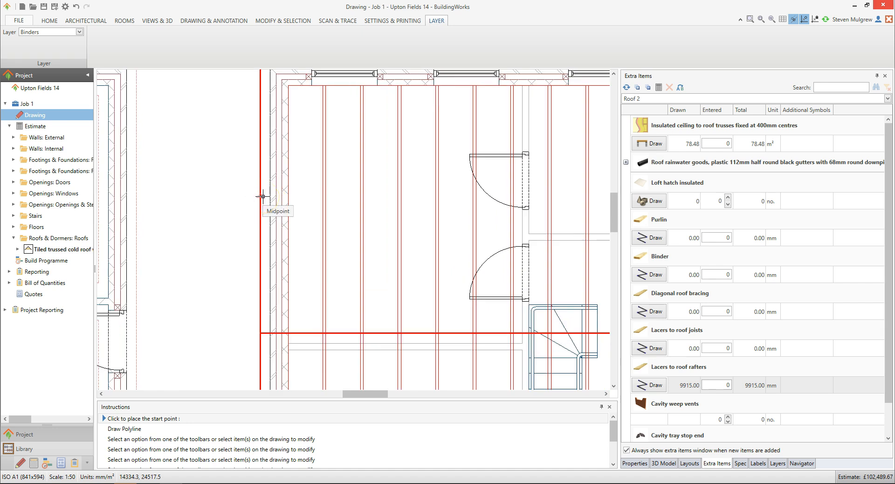
click(263, 196)
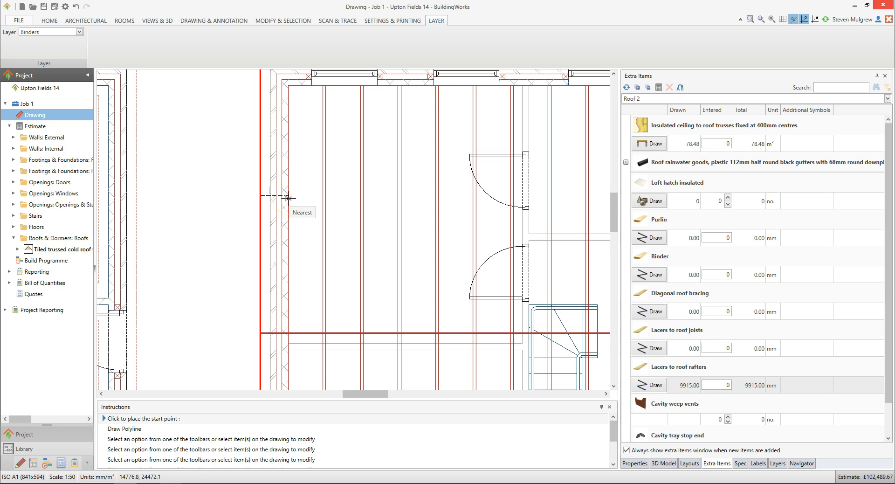
click(289, 198)
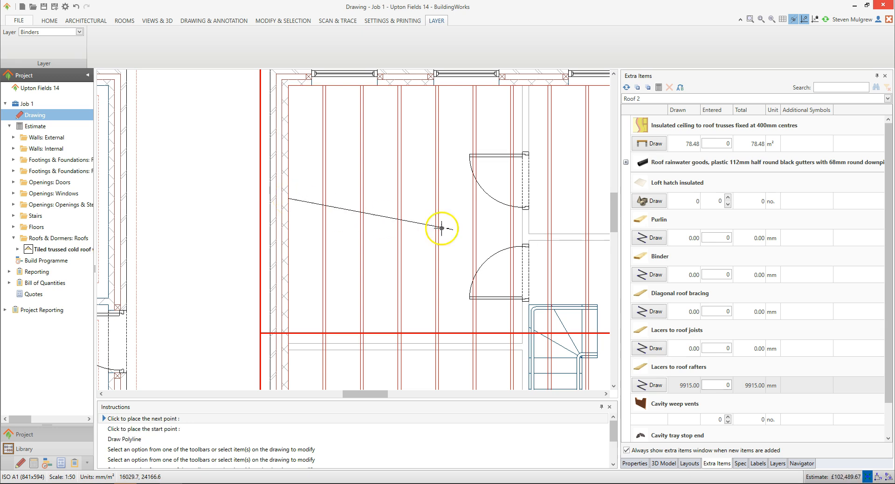
mouse_move(557, 208)
middle_down()
mouse_move(442, 226)
mouse_move(234, 228)
middle_up()
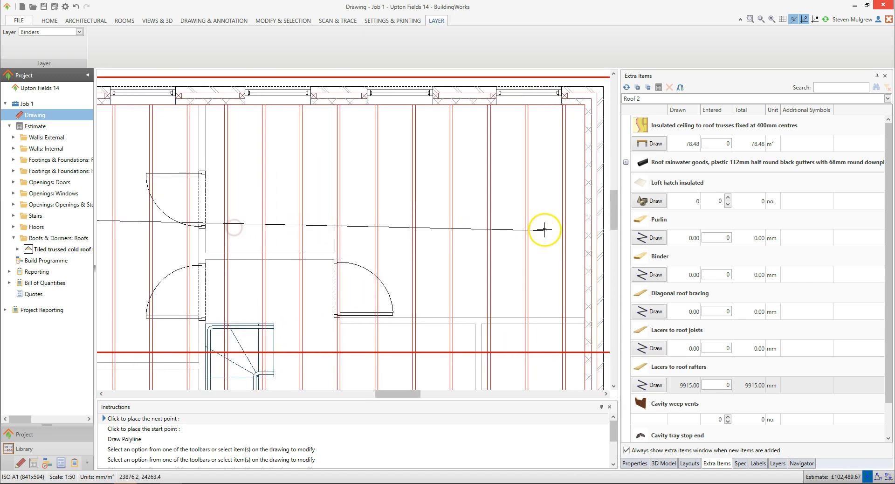
click(584, 219)
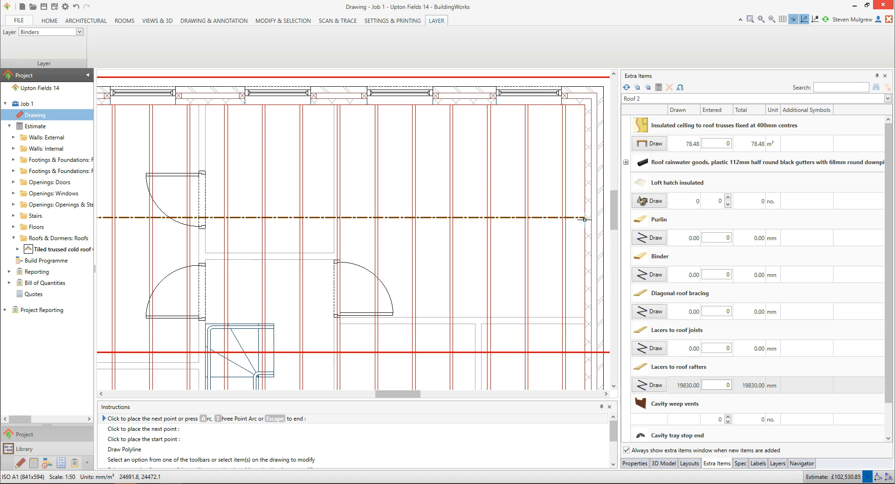
key(Escape)
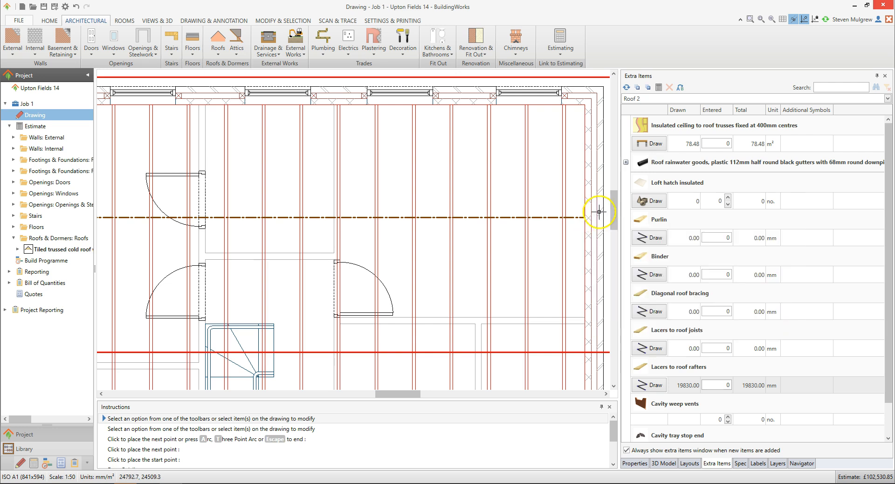
- Place a 5250 mm rainwater downpipe symbol, unrotated, just outside the upper-right corner of the roof
click(626, 162)
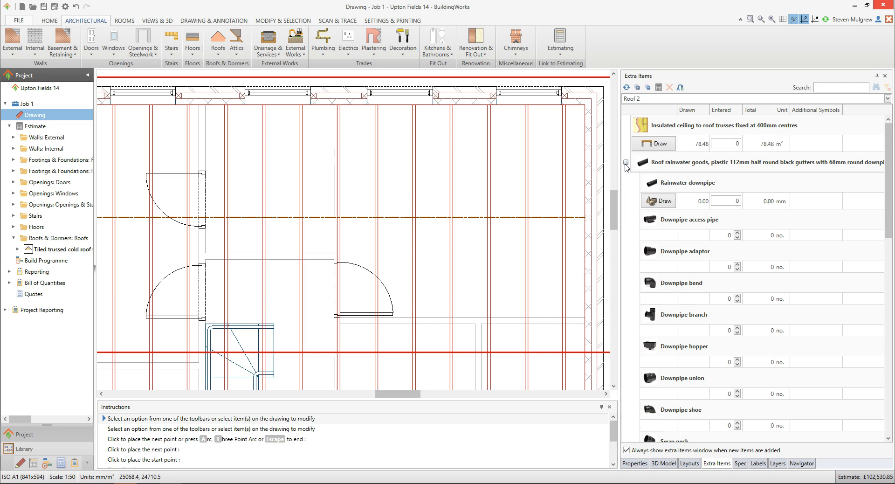
click(659, 203)
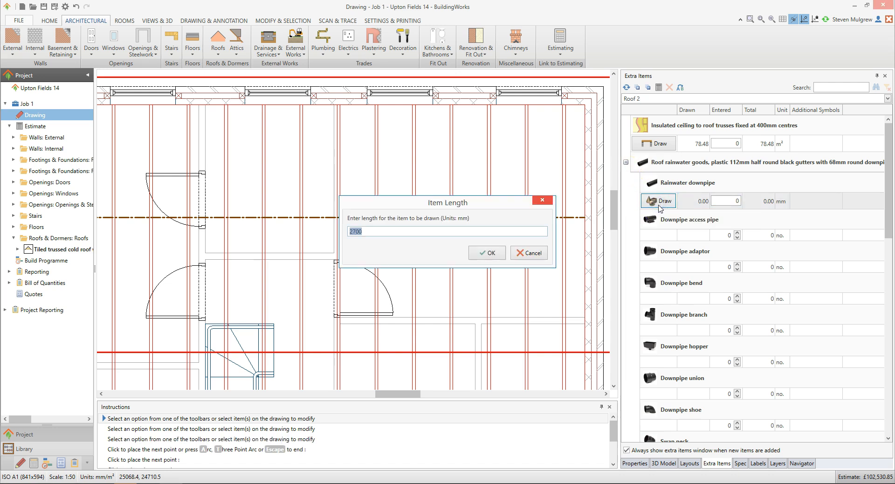
text(5250)
click(490, 253)
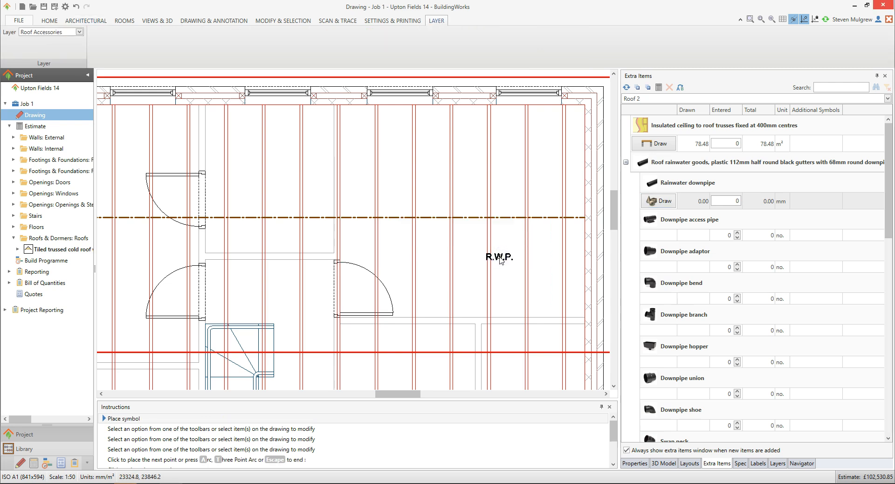
click(560, 186)
middle_drag(561, 186, 456, 220)
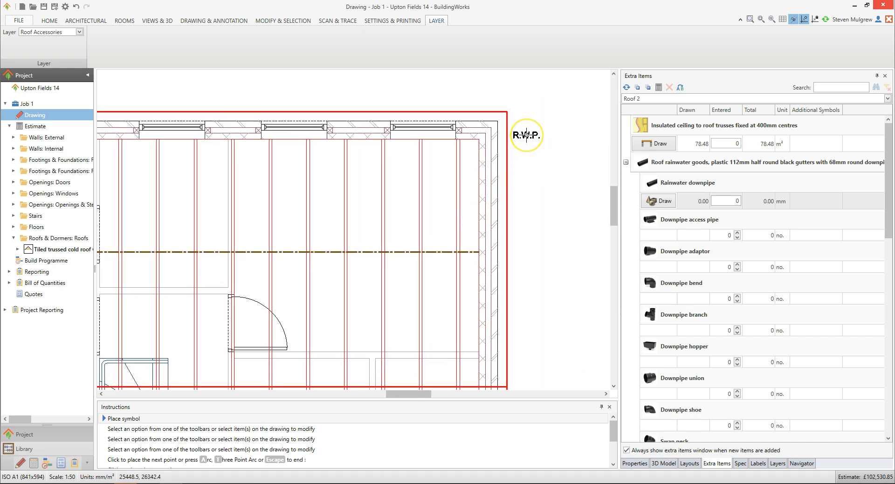
click(526, 136)
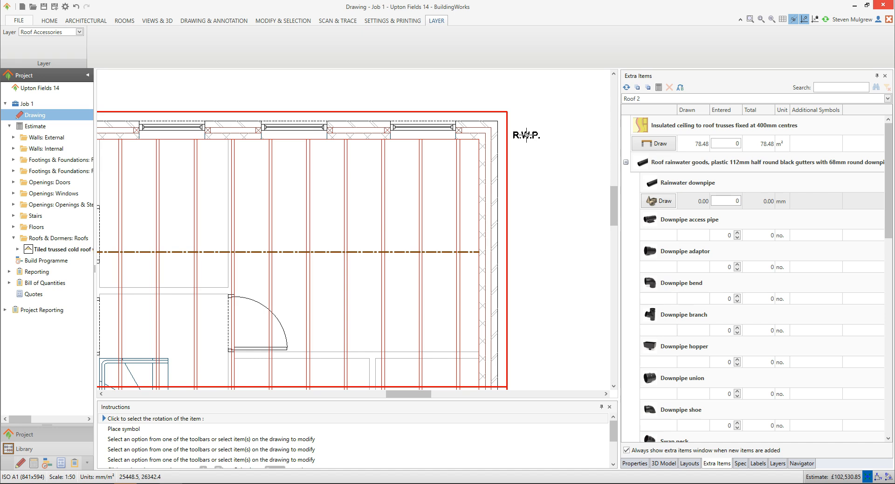
click(576, 139)
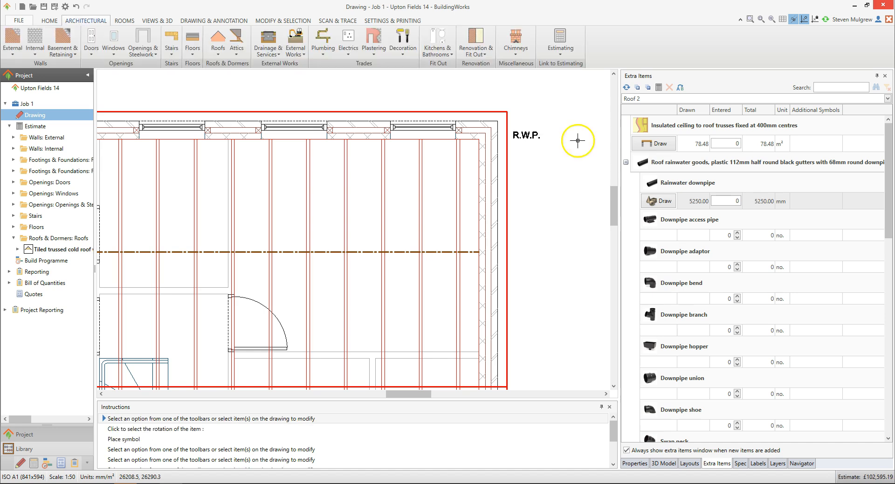
- Add 5250 mm rainwater downpipes outside the other three roof corners, and collapse the rainwater goods items
click(668, 201)
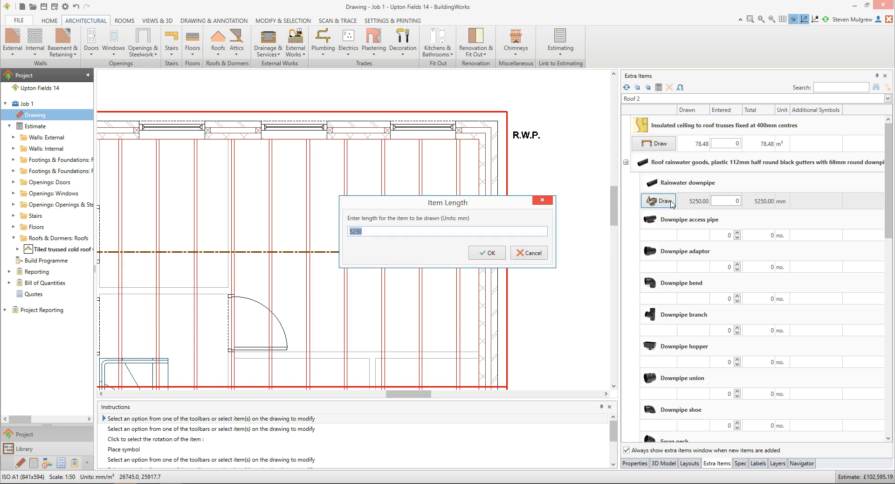
key(Return)
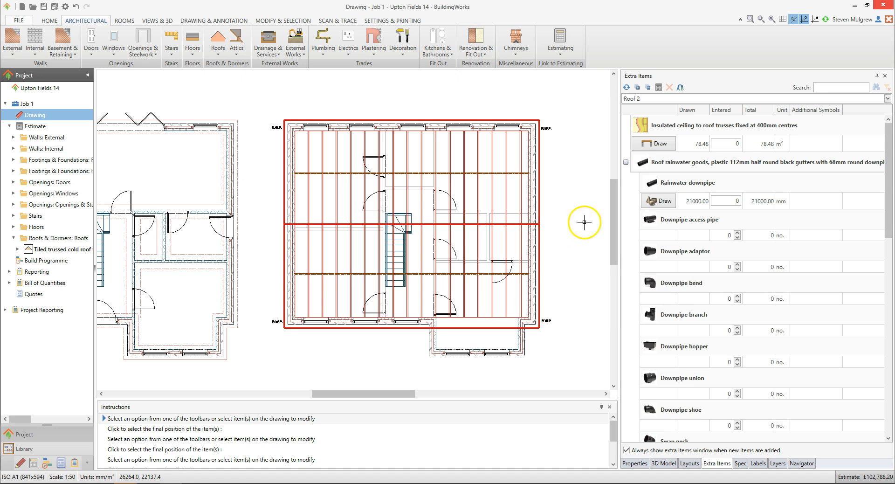
click(626, 162)
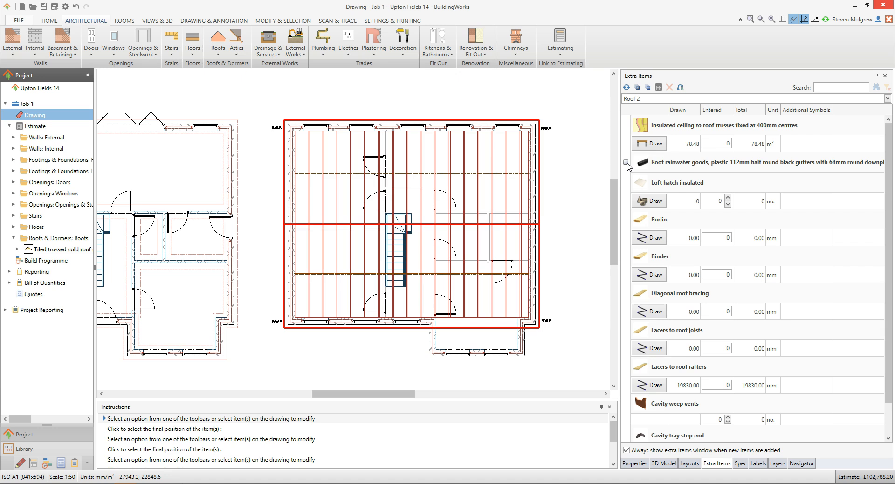
- Place an insulated loft hatch, unrotated, over the landing just above the staircase, and save the project as Upton Fields 15
click(651, 202)
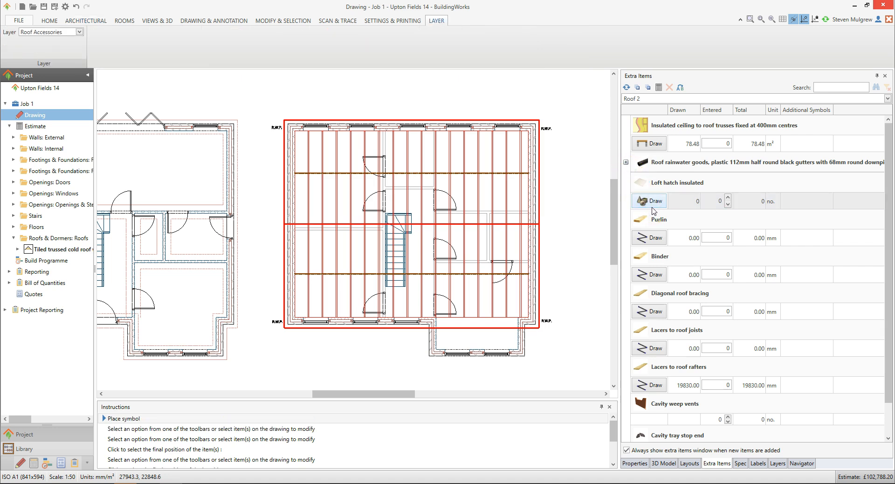
click(415, 201)
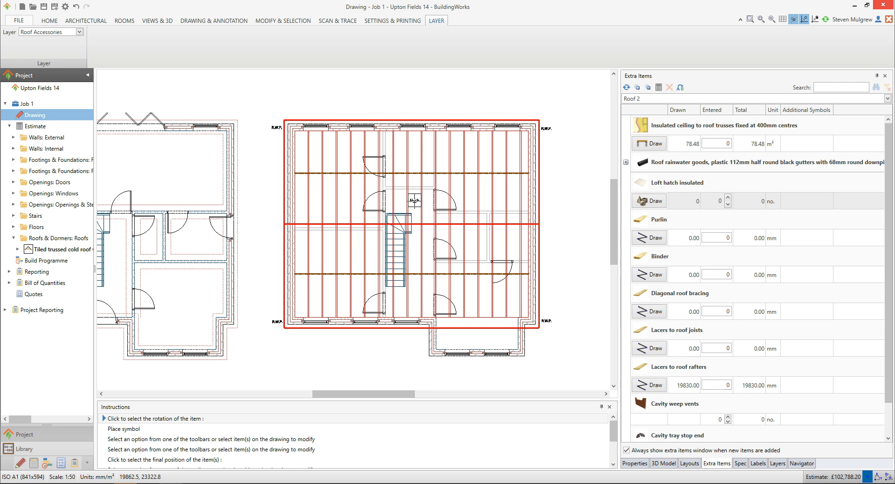
click(583, 199)
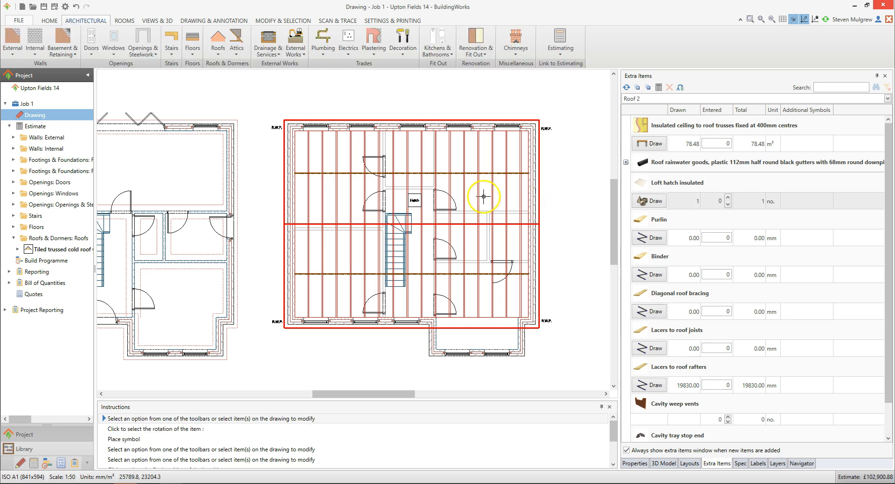
click(55, 9)
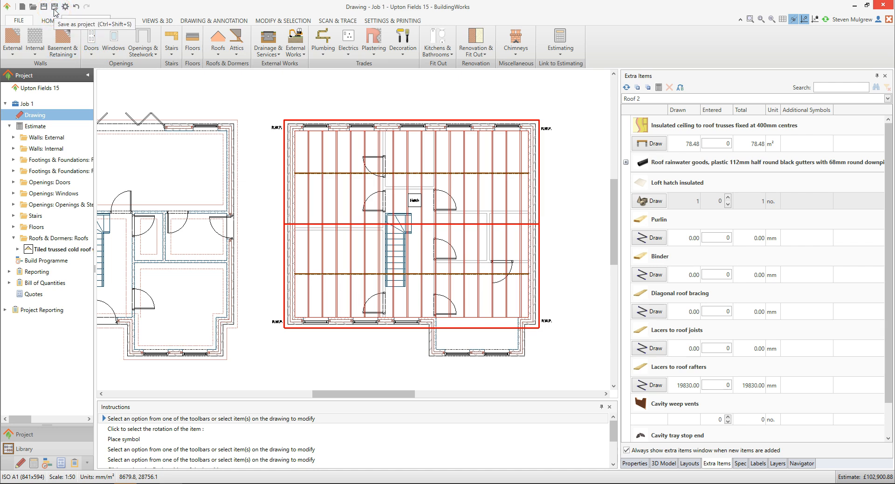